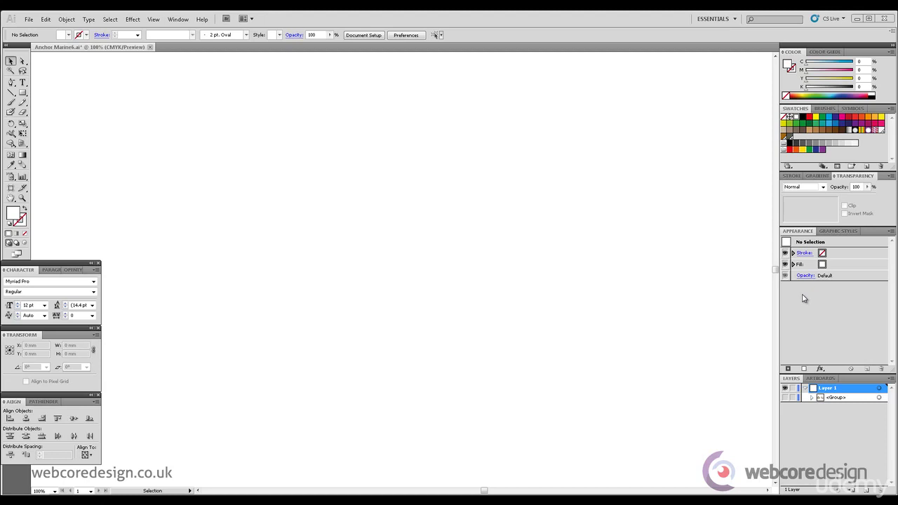
Show the hidden <Group> layer so both Anchor Marine badge logos appear side by side
click(785, 398)
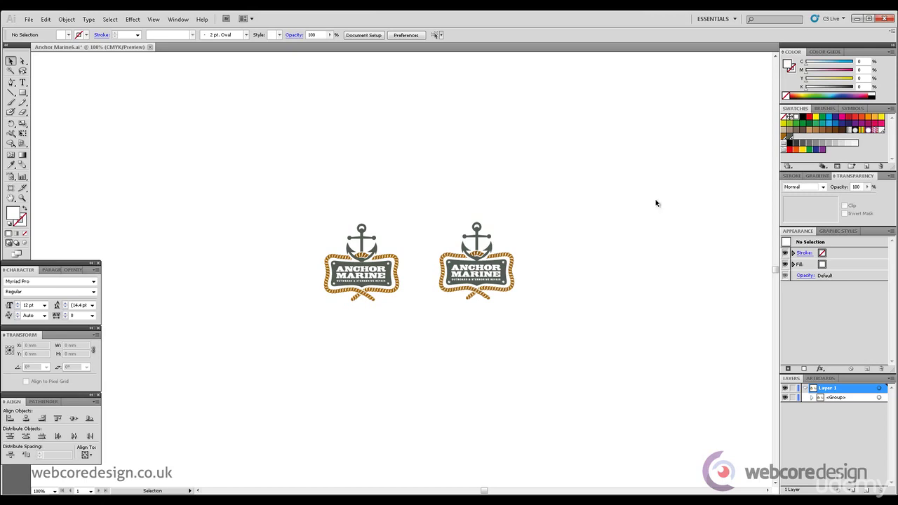
Zoom in three times on the two Anchor Marine logos to compare their edges
click(22, 199)
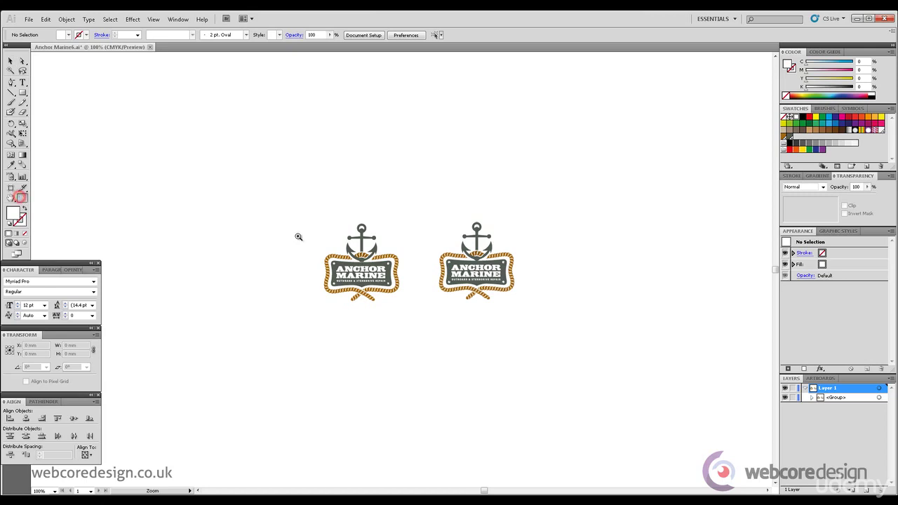
click(410, 269)
click(409, 269)
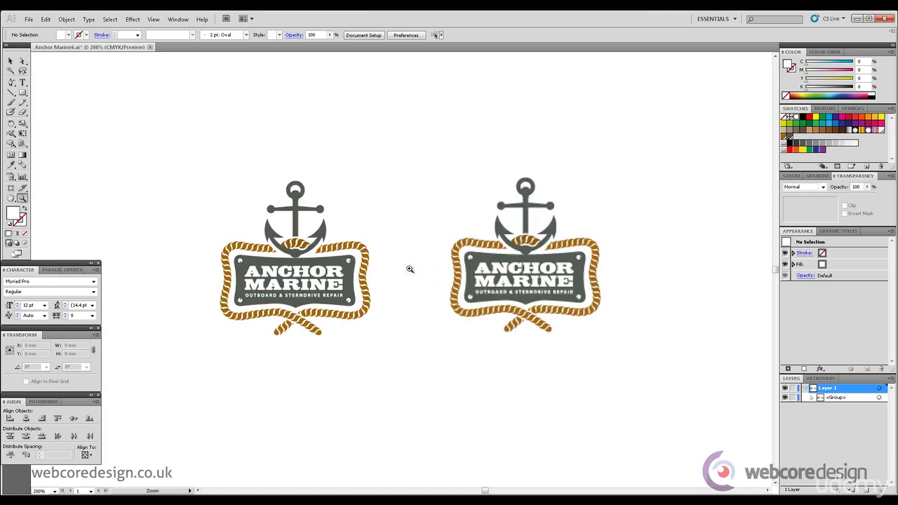
click(409, 269)
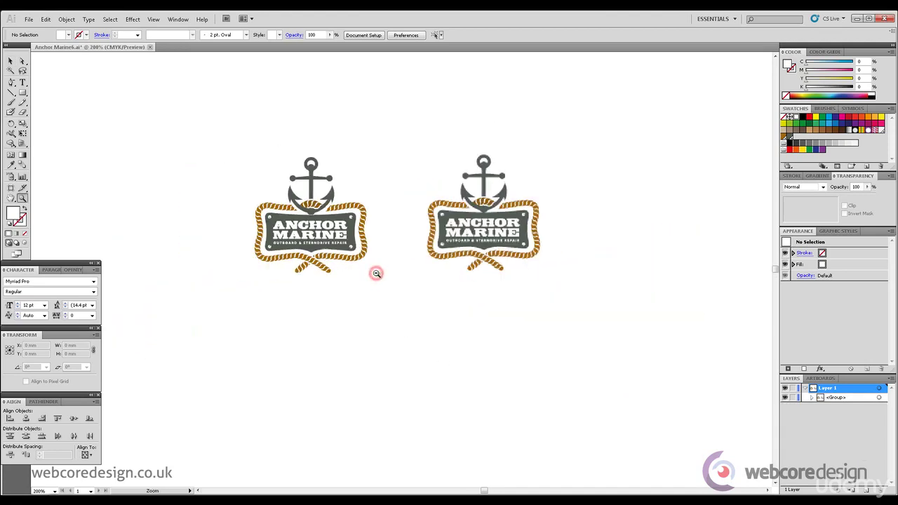
Move both logos toward the top-left and enlarge them together to about 527 mm wide
alt+click(390, 258)
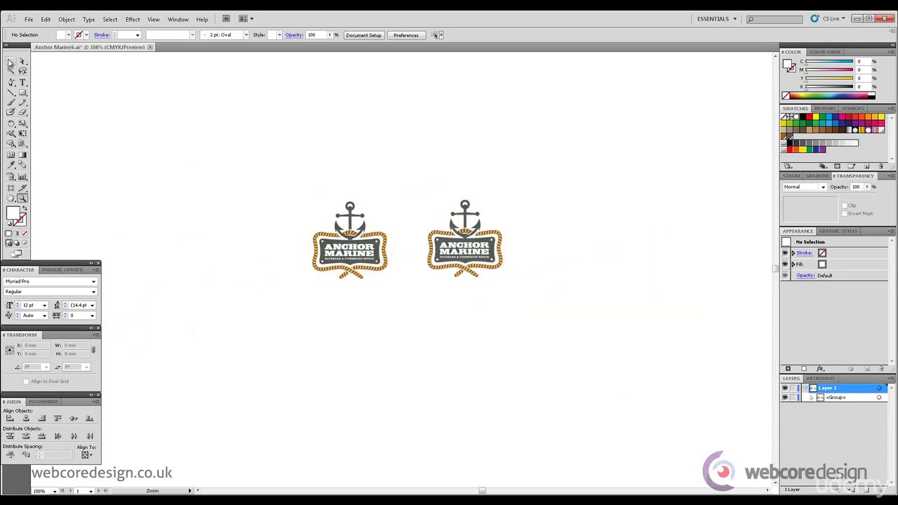
click(11, 63)
drag(227, 157, 612, 341)
drag(457, 241, 187, 108)
drag(235, 146, 607, 437)
click(624, 433)
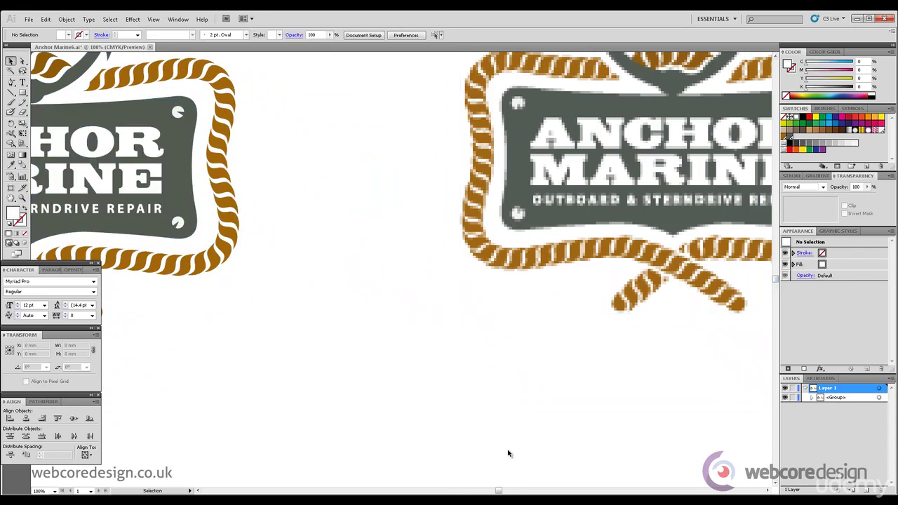
Pan and zoom out to about 50% so both enlarged logos fit in view
drag(779, 277, 779, 270)
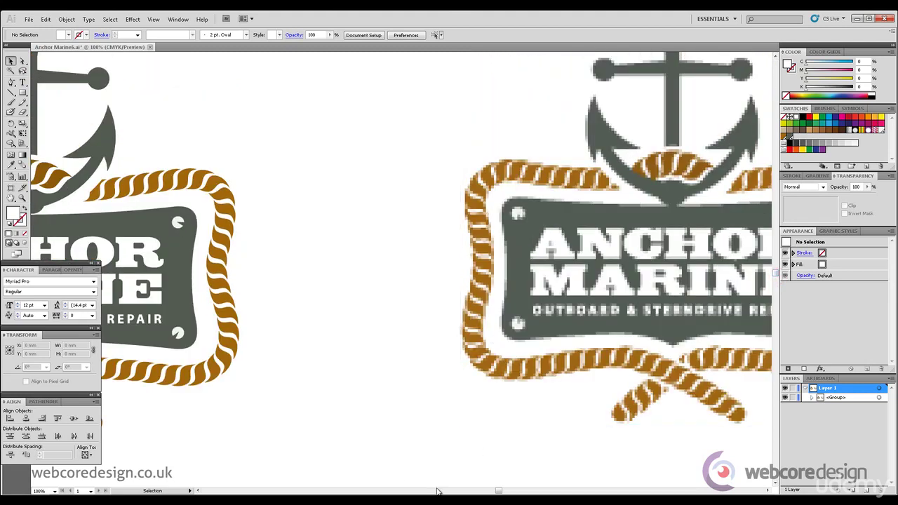
drag(499, 490, 481, 483)
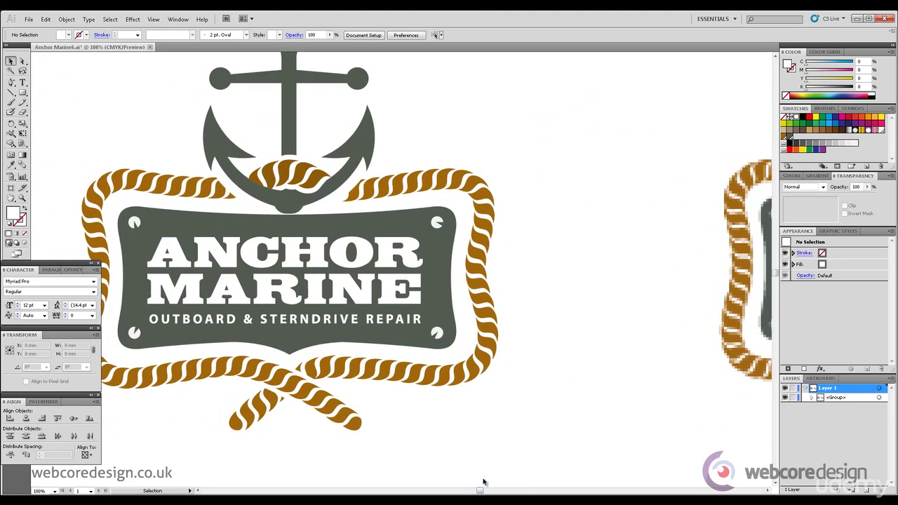
click(22, 199)
alt+click(543, 286)
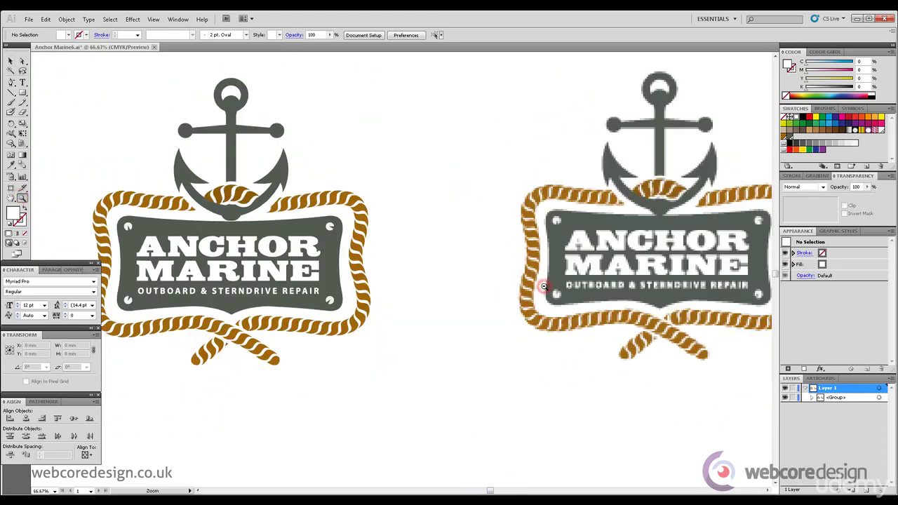
alt+click(544, 286)
click(10, 61)
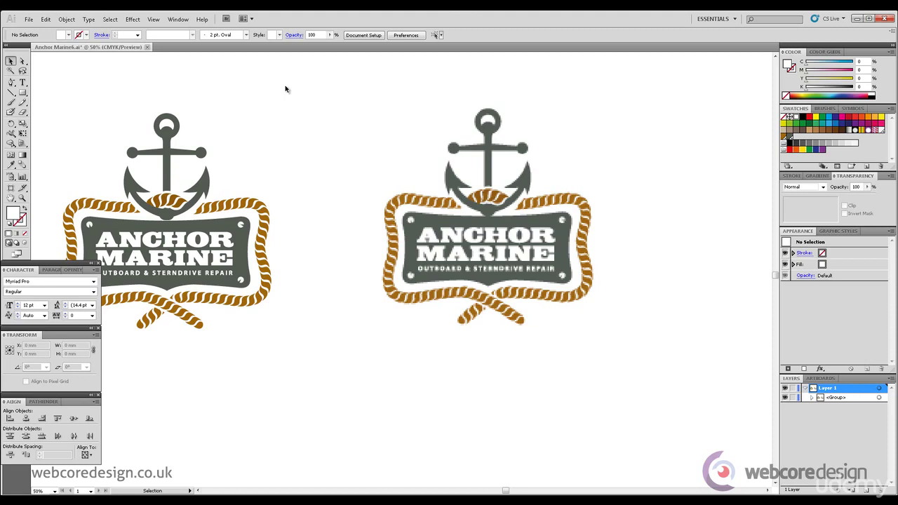
Select both logos and ungroup them via Object > Ungroup
drag(50, 99, 291, 329)
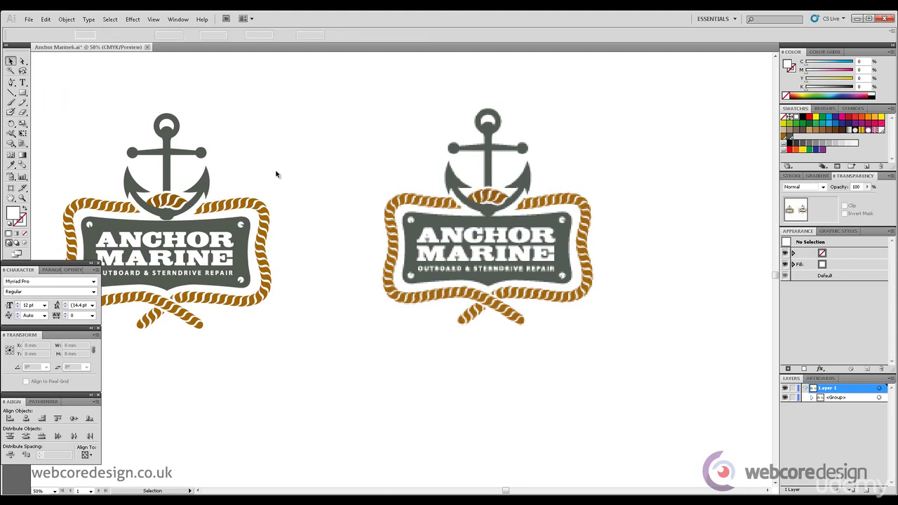
click(246, 97)
drag(84, 105, 214, 344)
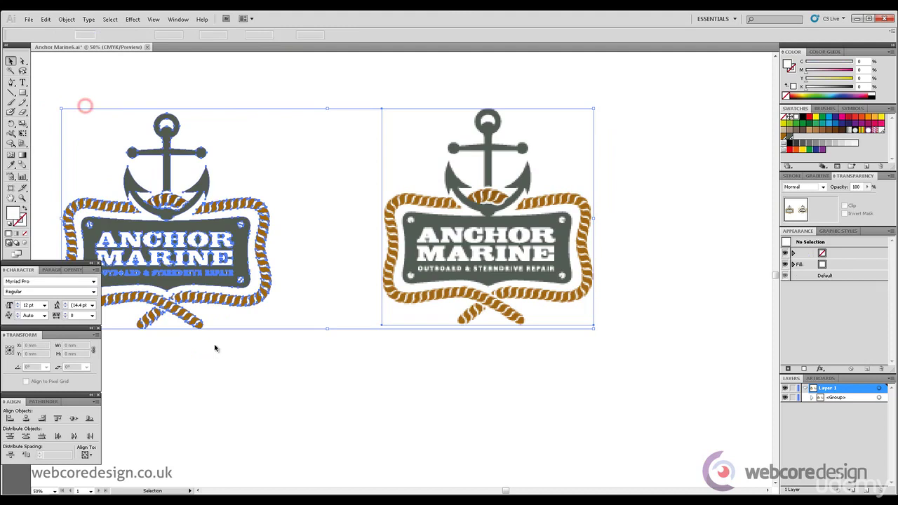
click(65, 19)
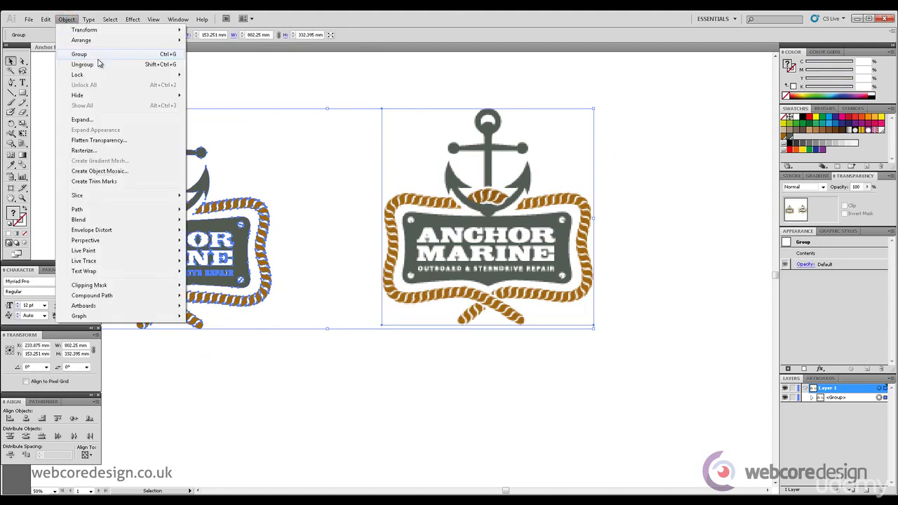
click(98, 64)
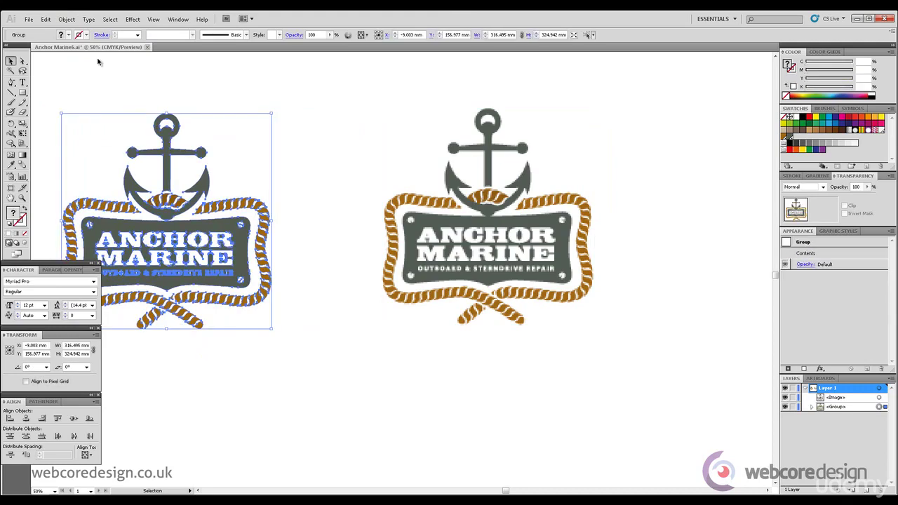
Scale the left vector logo up greatly, then back down to about 308 × 316 mm
drag(272, 113, 706, 67)
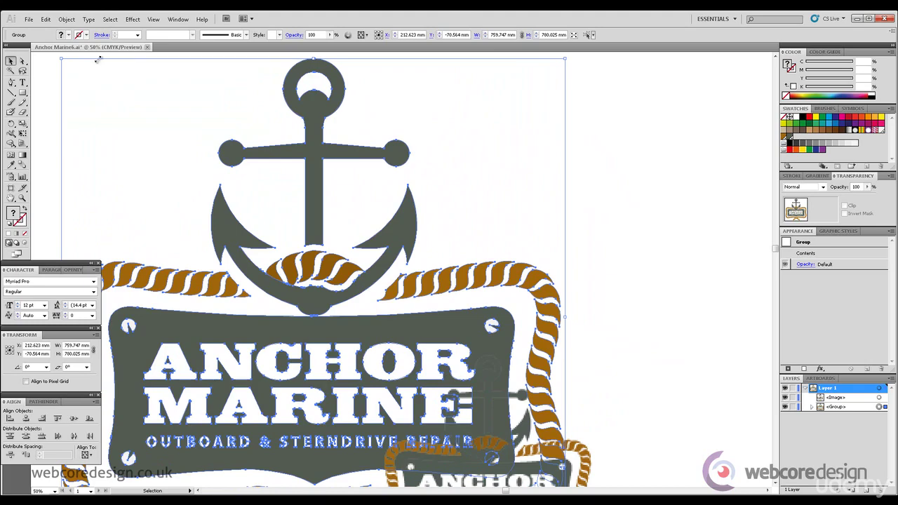
drag(98, 60, 265, 365)
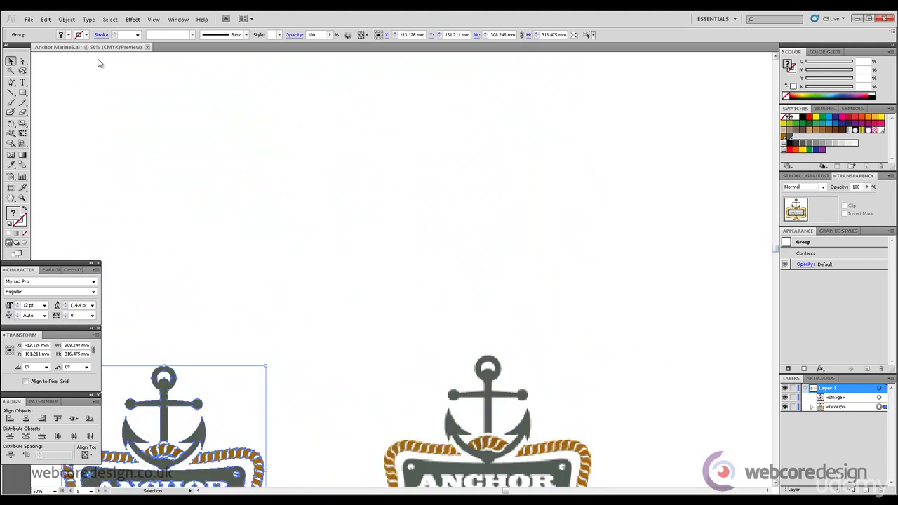
scroll(99, 63, down, 5)
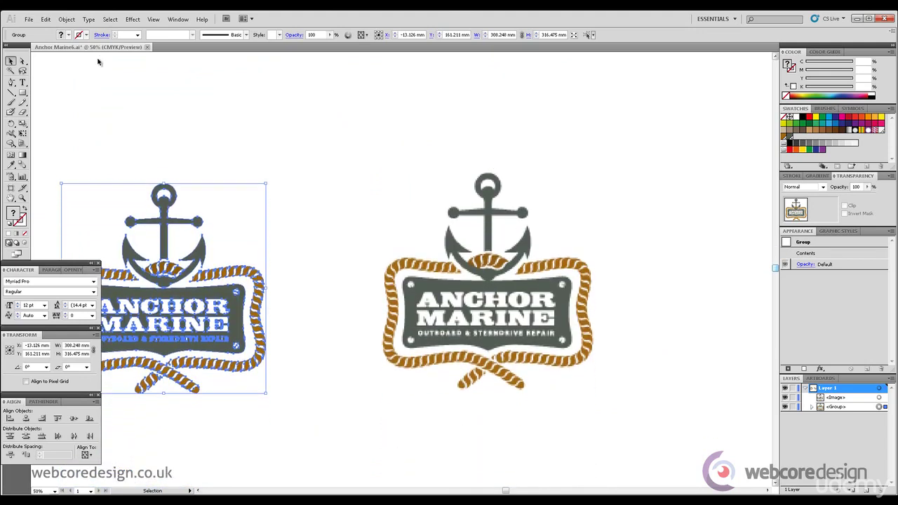
Shrink the vector logo to about 257 mm wide and enlarge the raster PNG logo to about 476 × 488 mm
drag(266, 184, 200, 251)
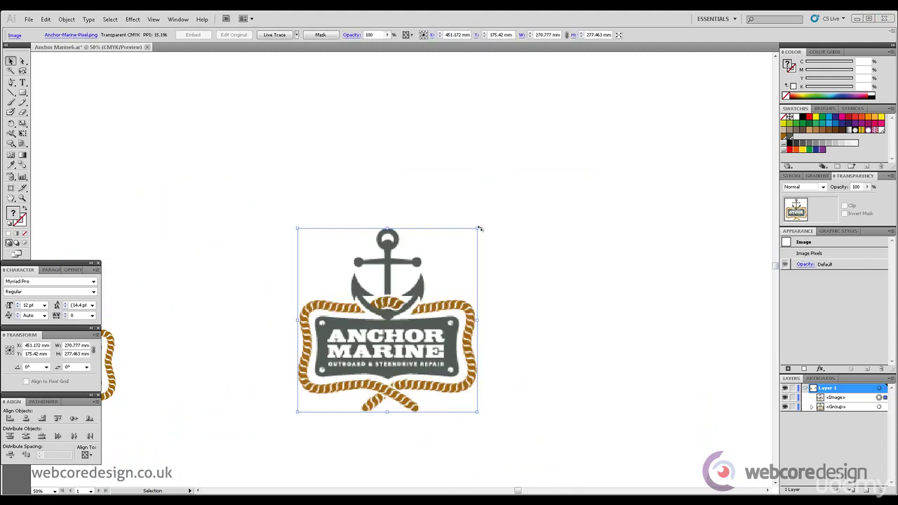
drag(477, 230, 699, 54)
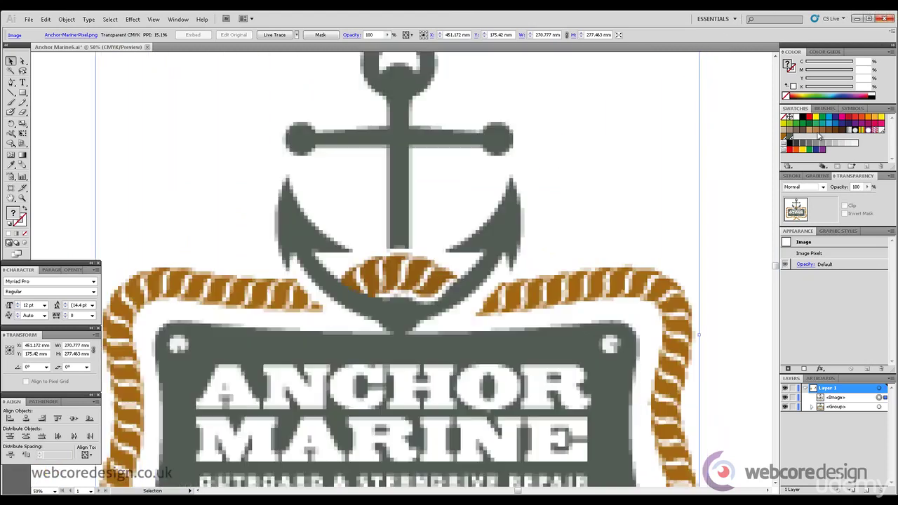
click(745, 266)
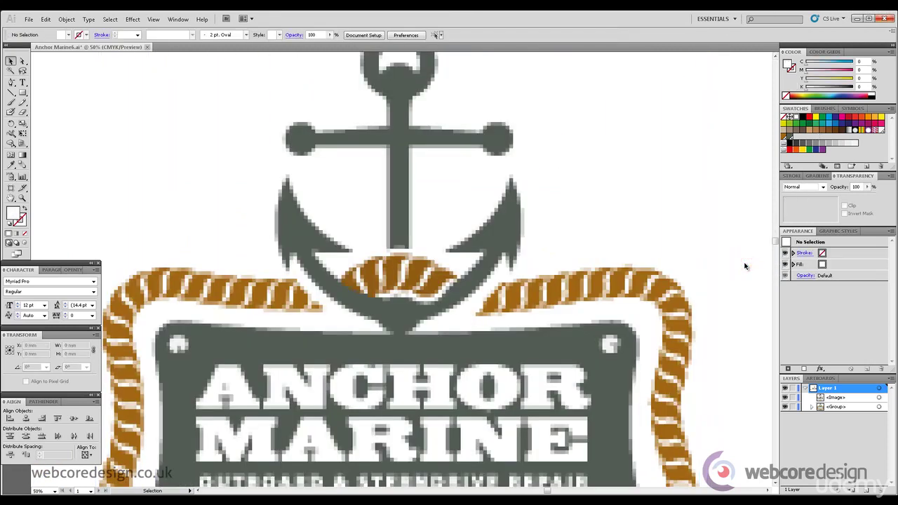
Undo the raster logo enlargement and scroll to view the vector logo up close at 200%
key(ctrl+z)
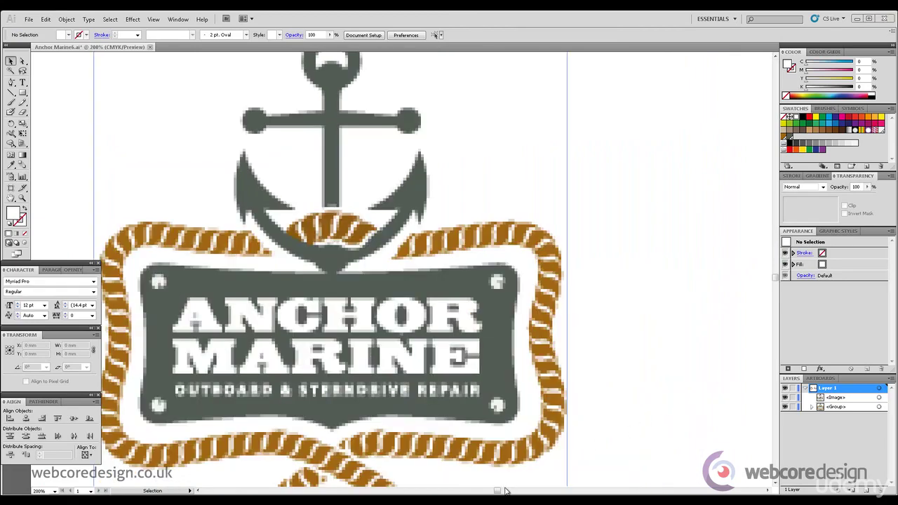
drag(500, 491, 466, 491)
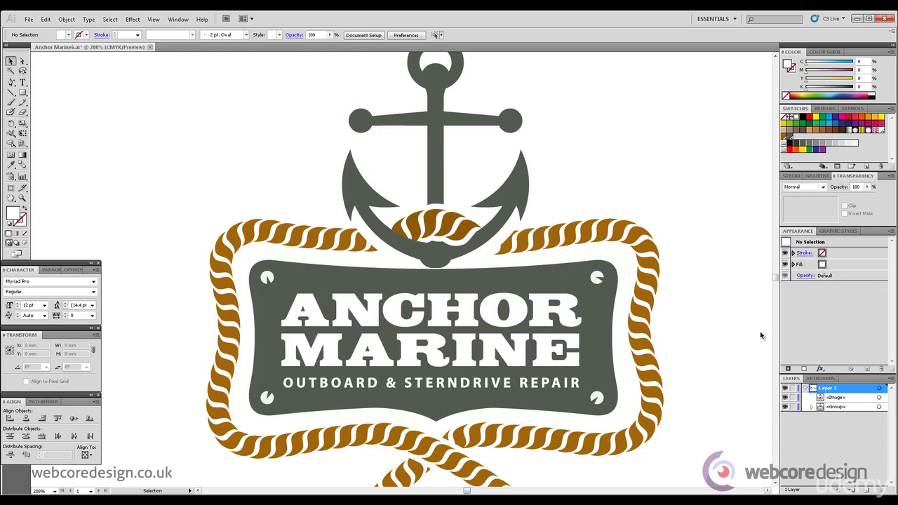